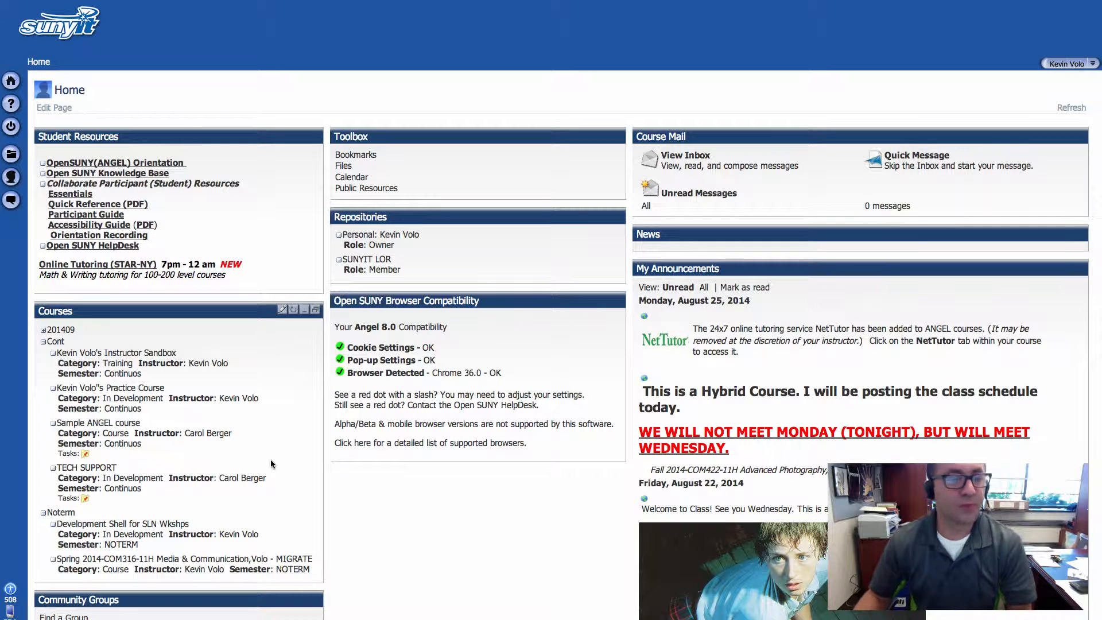
Step: Open the Instructor Sandbox course's Learning Modules and start adding content by importing from a course or group
click(162, 354)
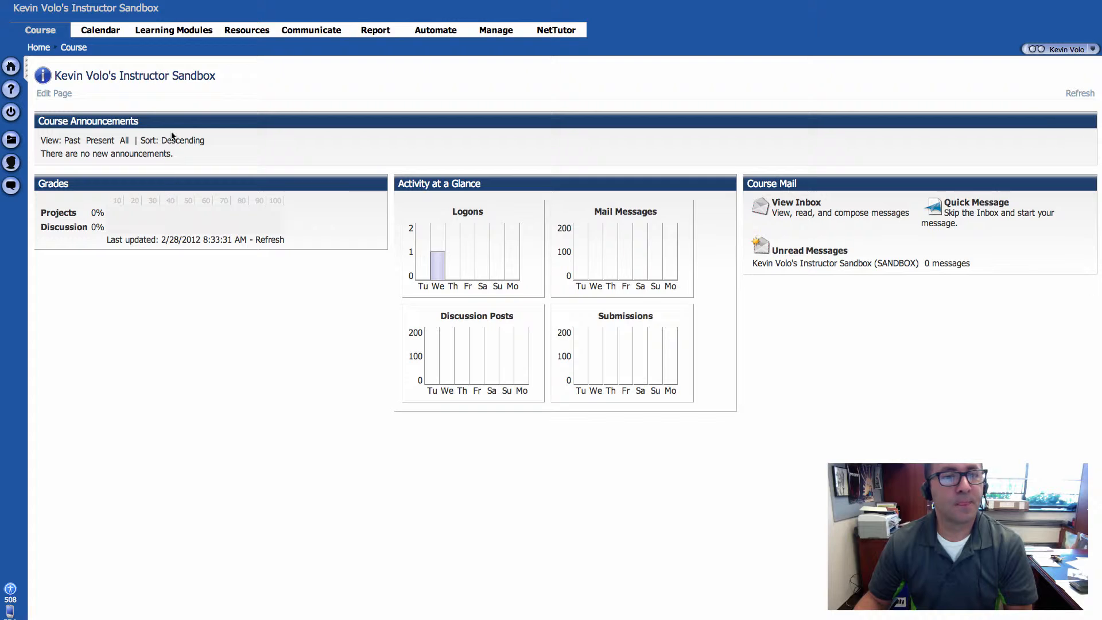
click(181, 34)
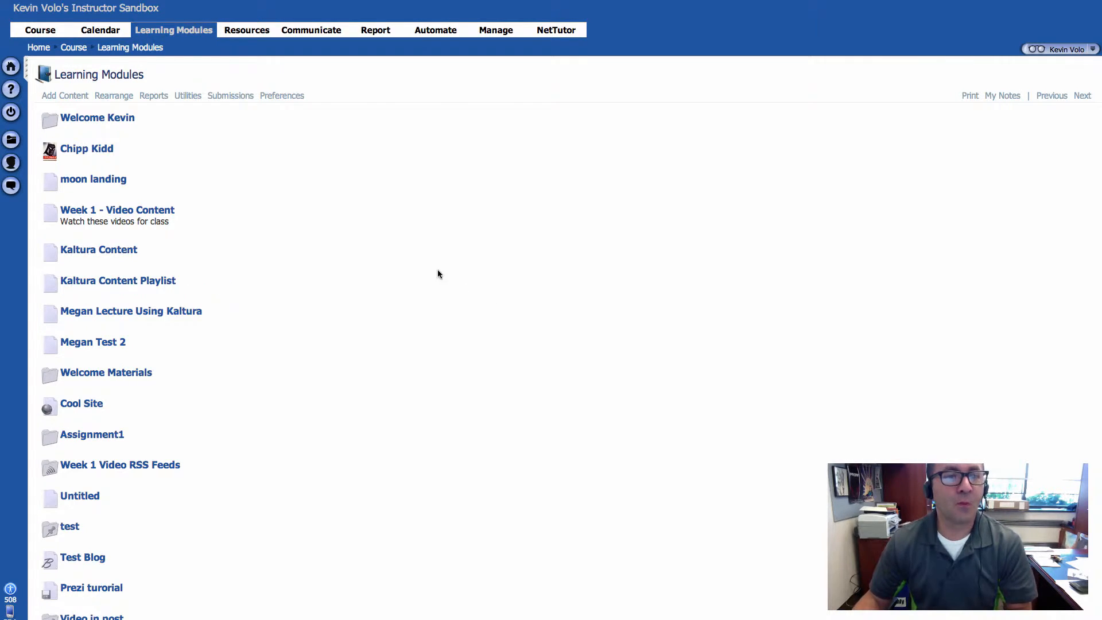
click(73, 96)
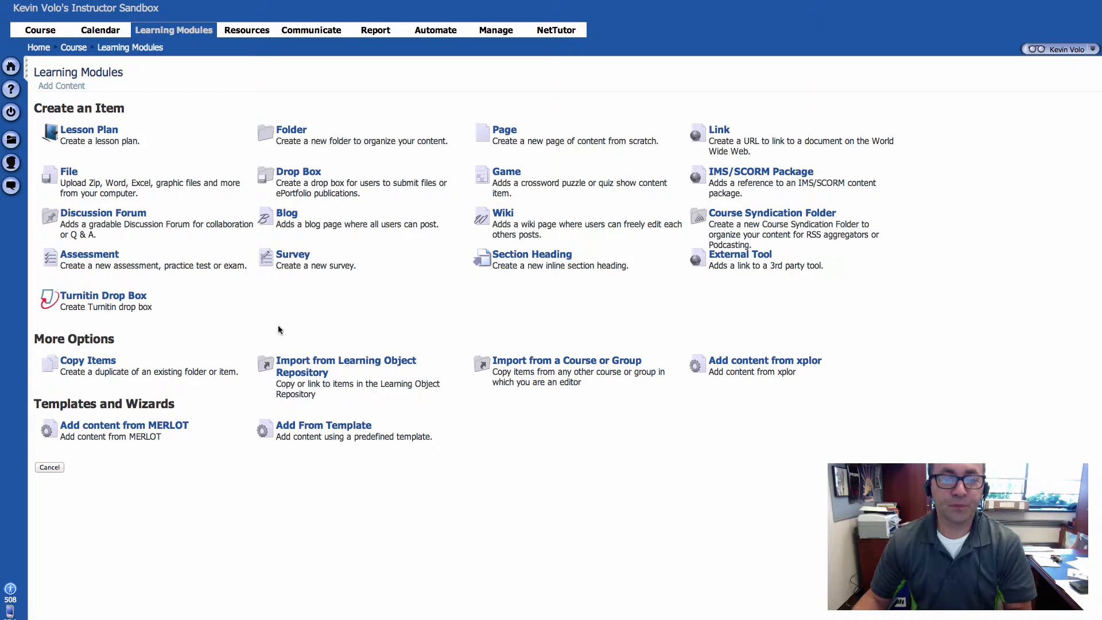
triple_click(95, 335)
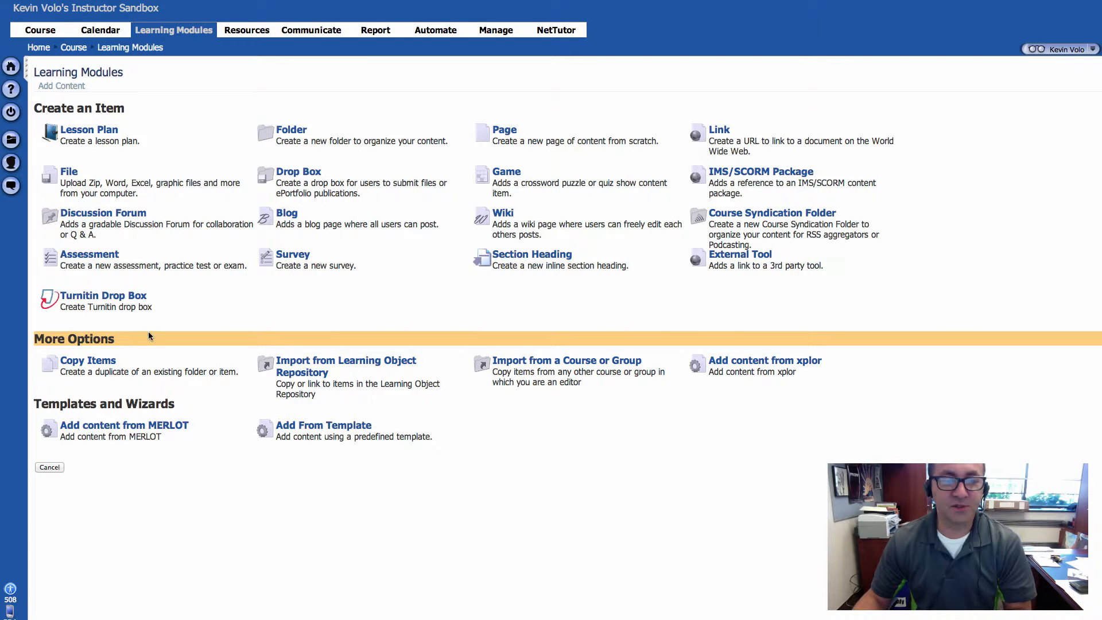
click(643, 510)
click(547, 365)
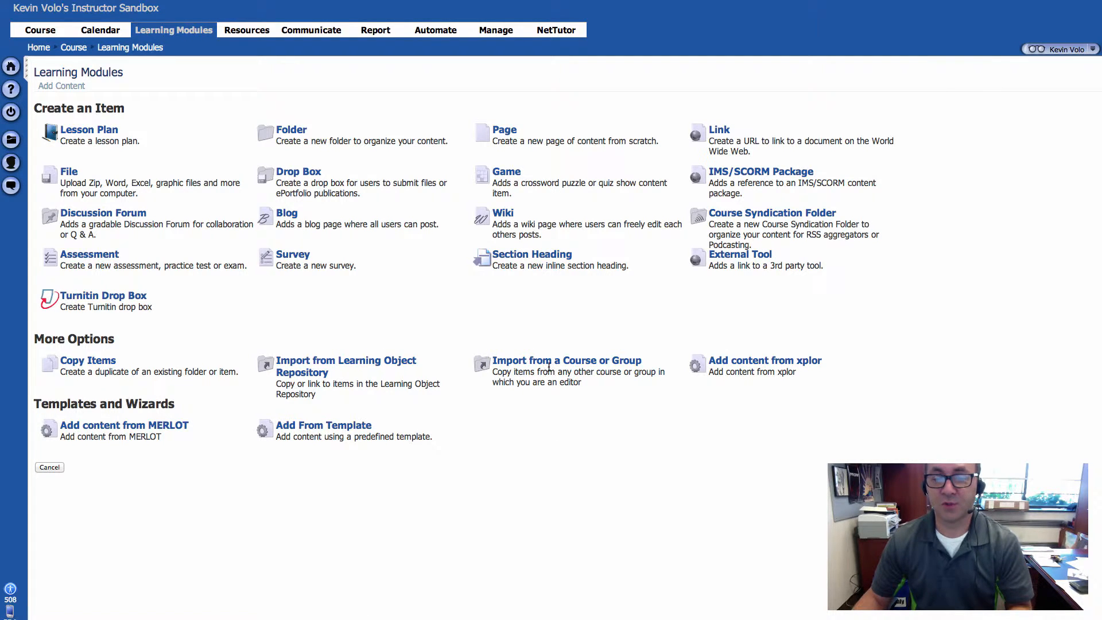
click(519, 366)
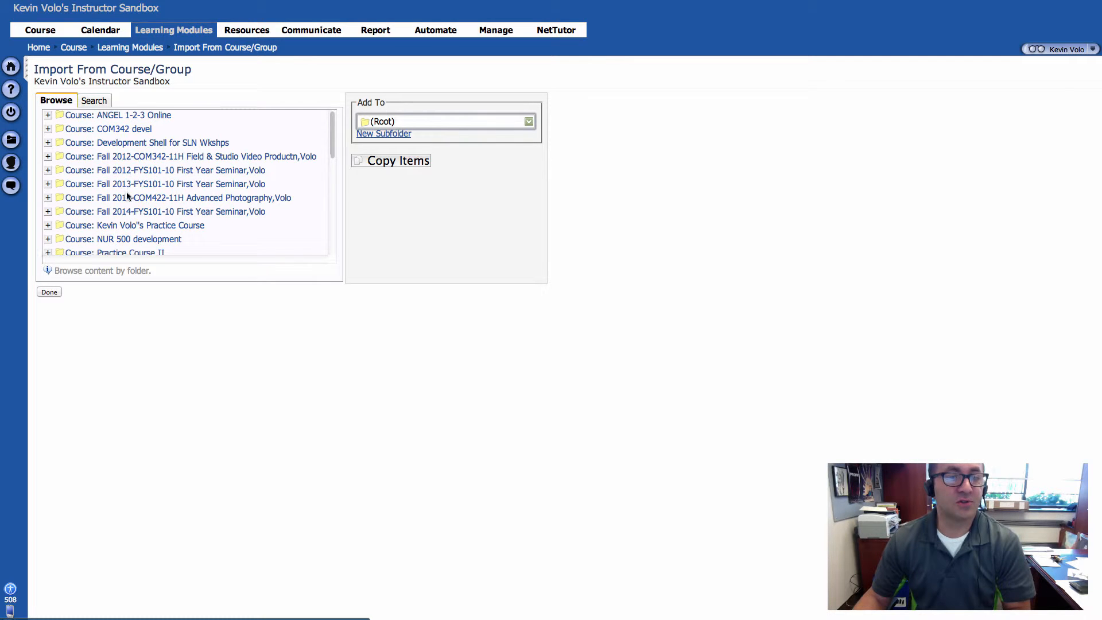
Step: Look through the available courses and groups, expand Fall 2012-COM342-11H Field & Studio Video Productn, and select its Class Exercise 1 folder
scroll(127, 196, down, 5)
scroll(128, 196, down, 5)
scroll(127, 195, up, 6)
scroll(127, 194, down, 5)
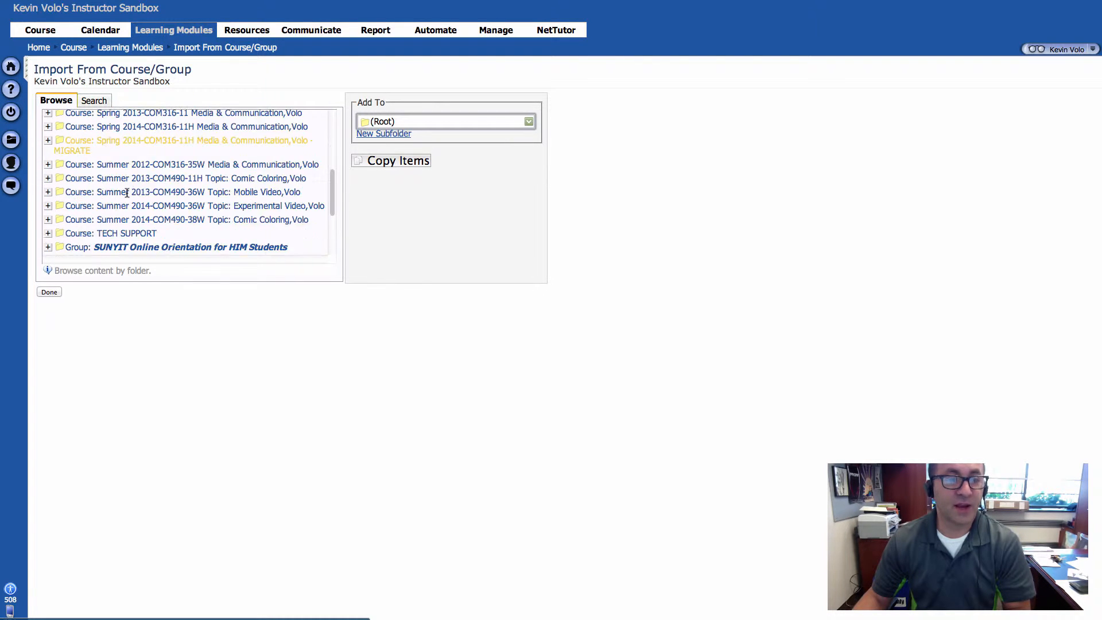
scroll(127, 194, down, 3)
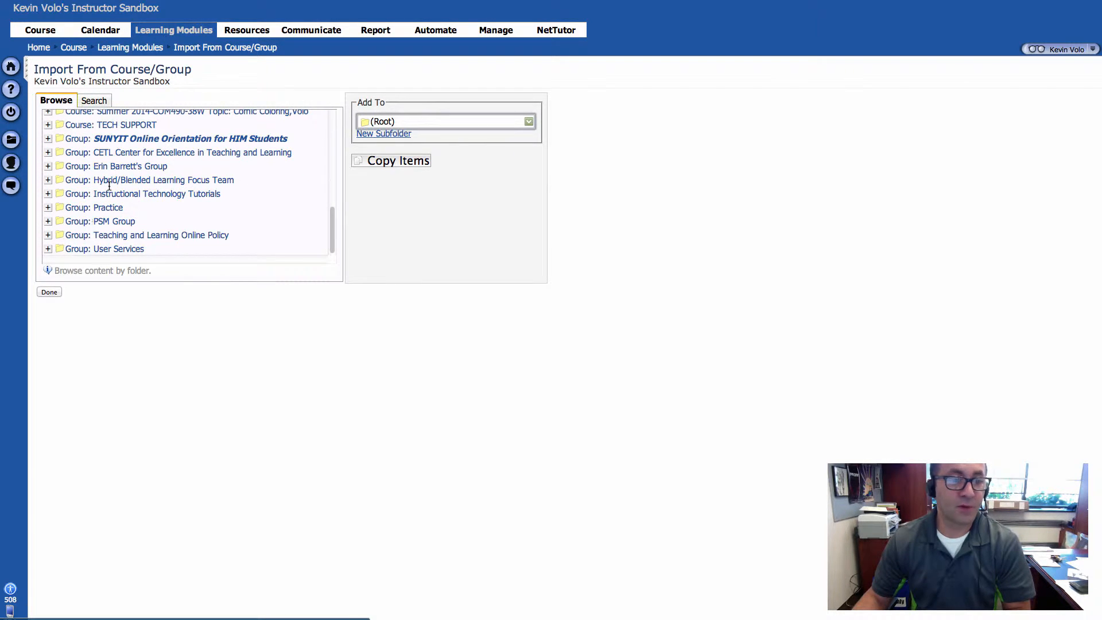
scroll(115, 195, up, 15)
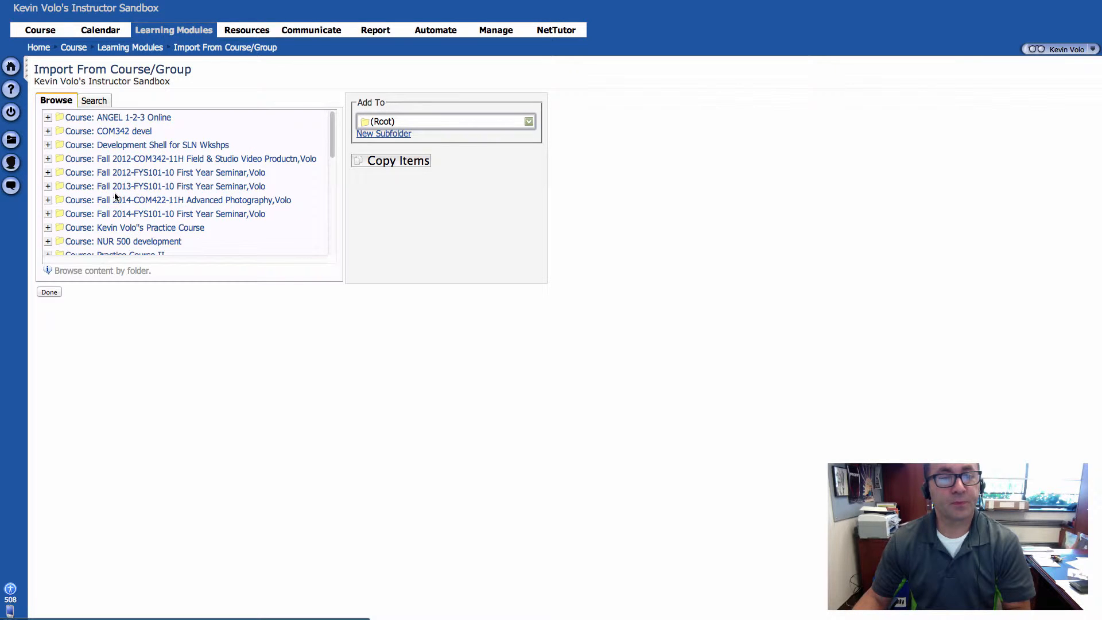
click(359, 313)
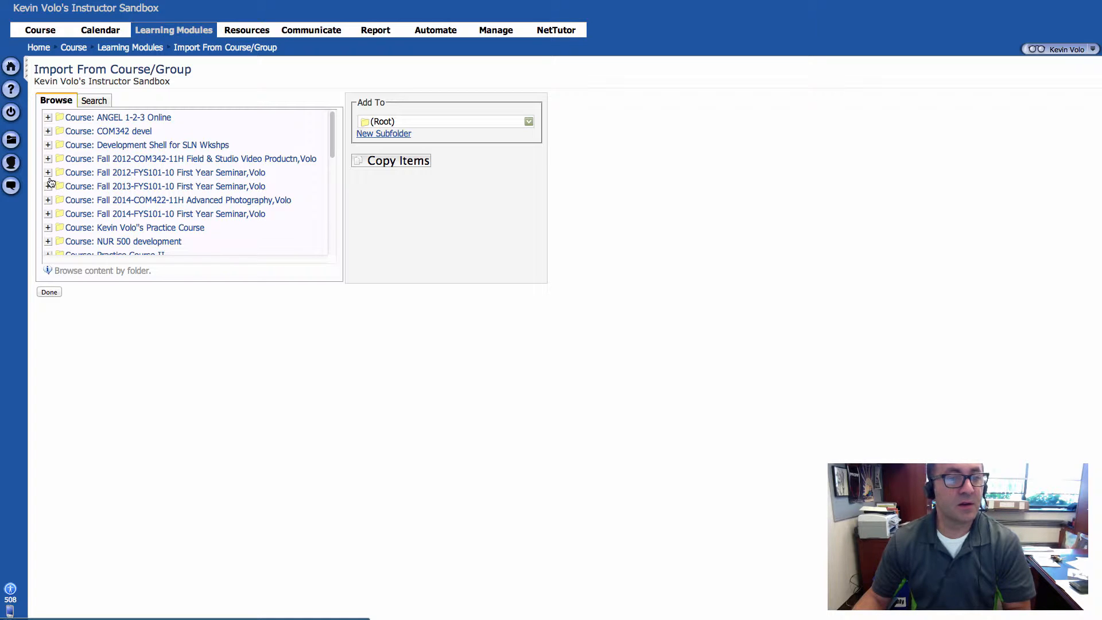
click(48, 158)
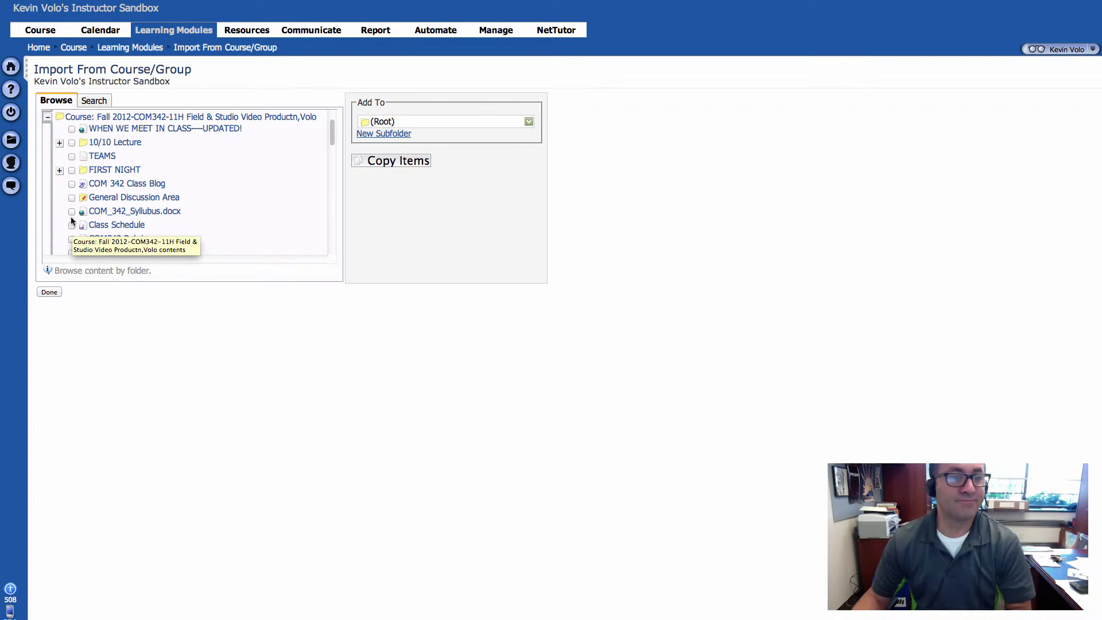
scroll(77, 211, down, 1)
scroll(75, 212, down, 3)
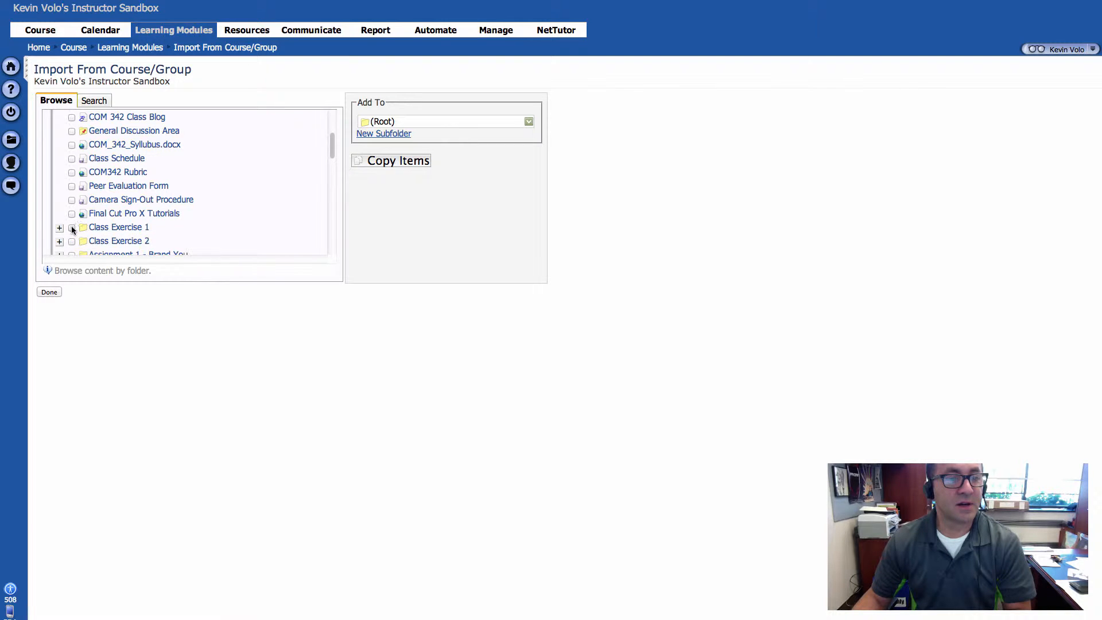
click(72, 227)
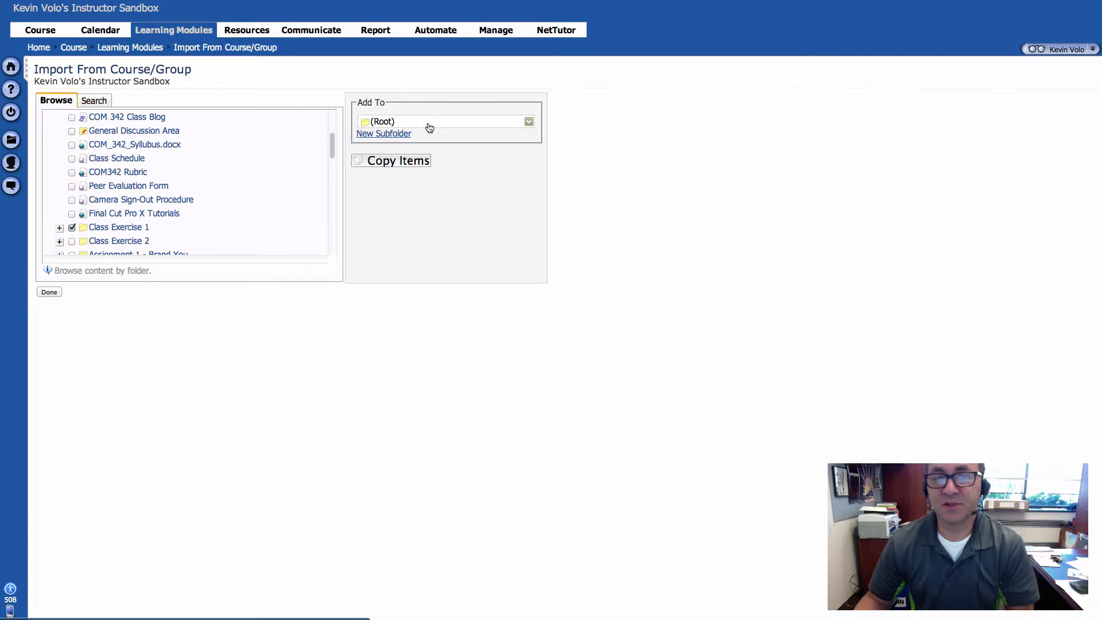
Step: Review the destination folders, keep (Root), and also select Class Schedule and COM_342_Syllubus.docx for import
click(528, 124)
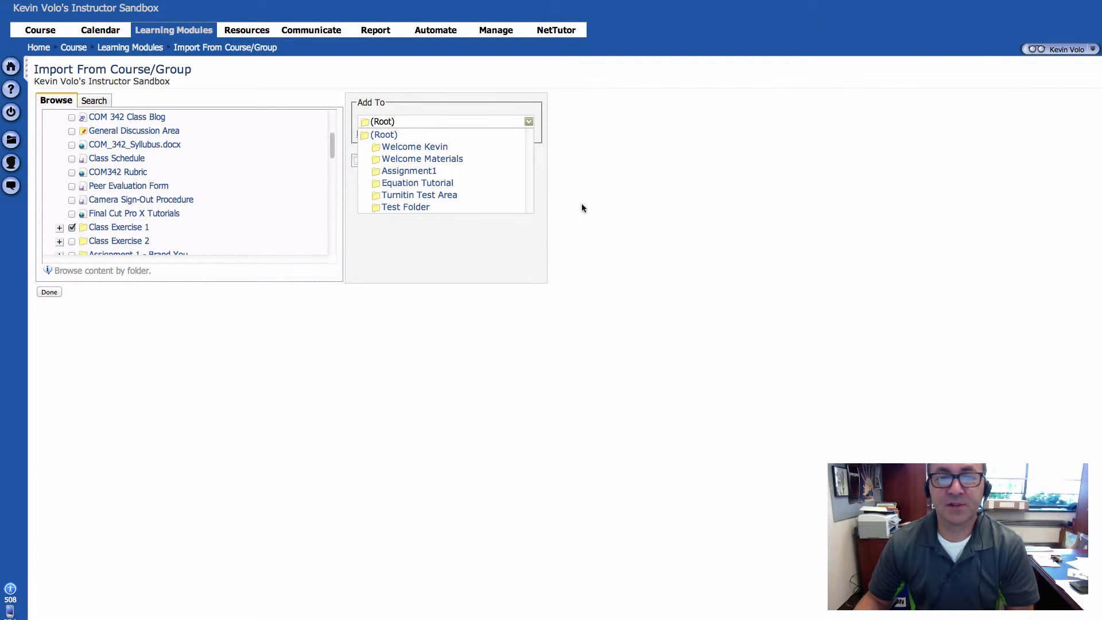
click(530, 122)
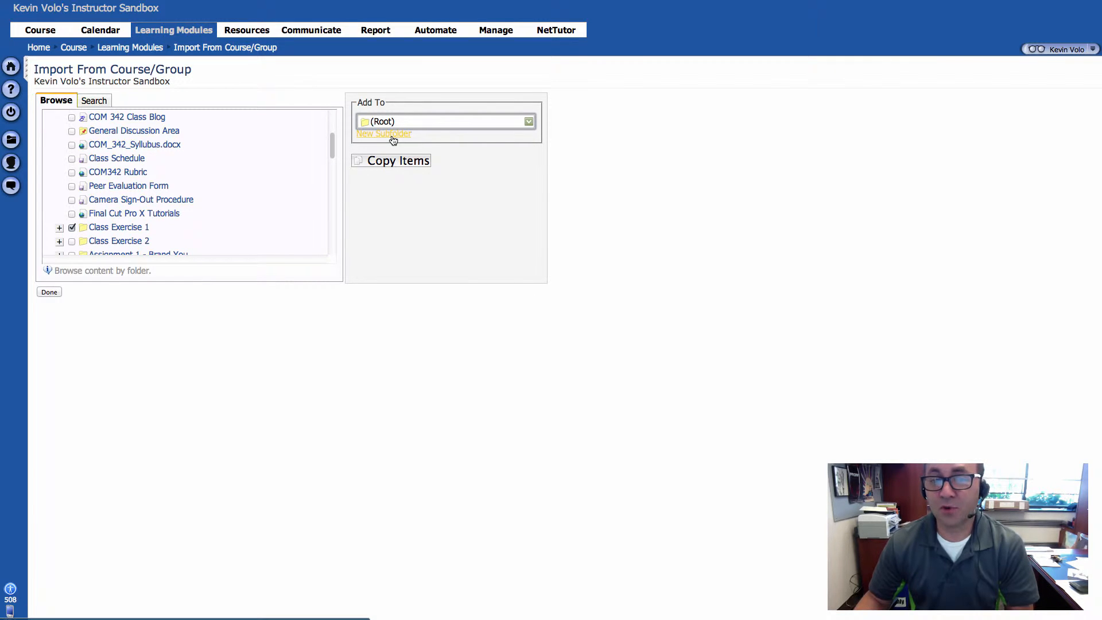
click(397, 215)
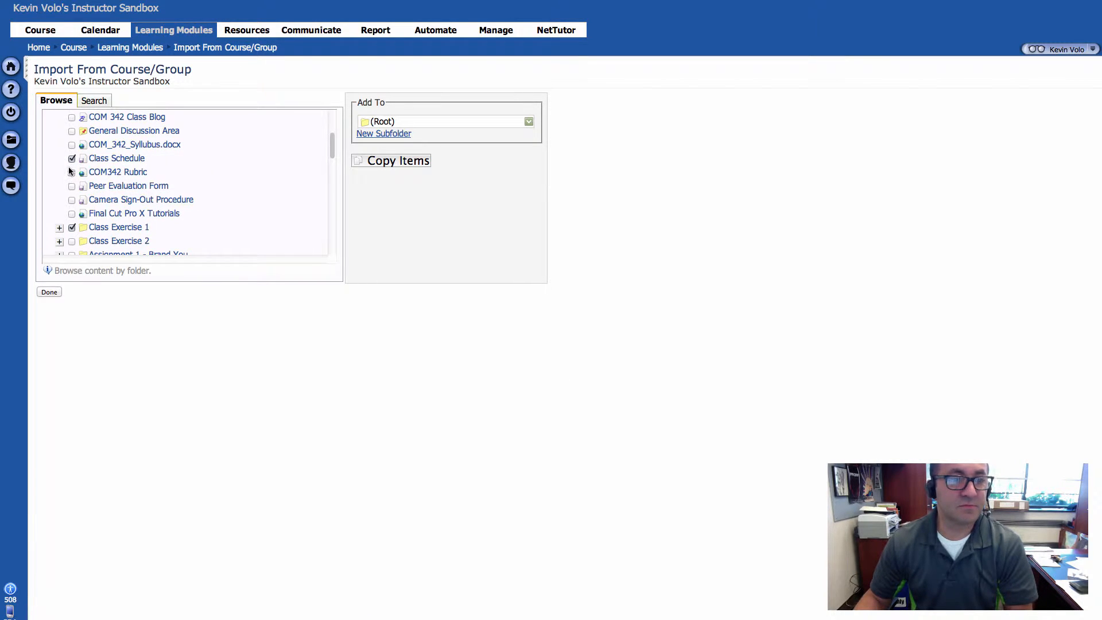
click(71, 145)
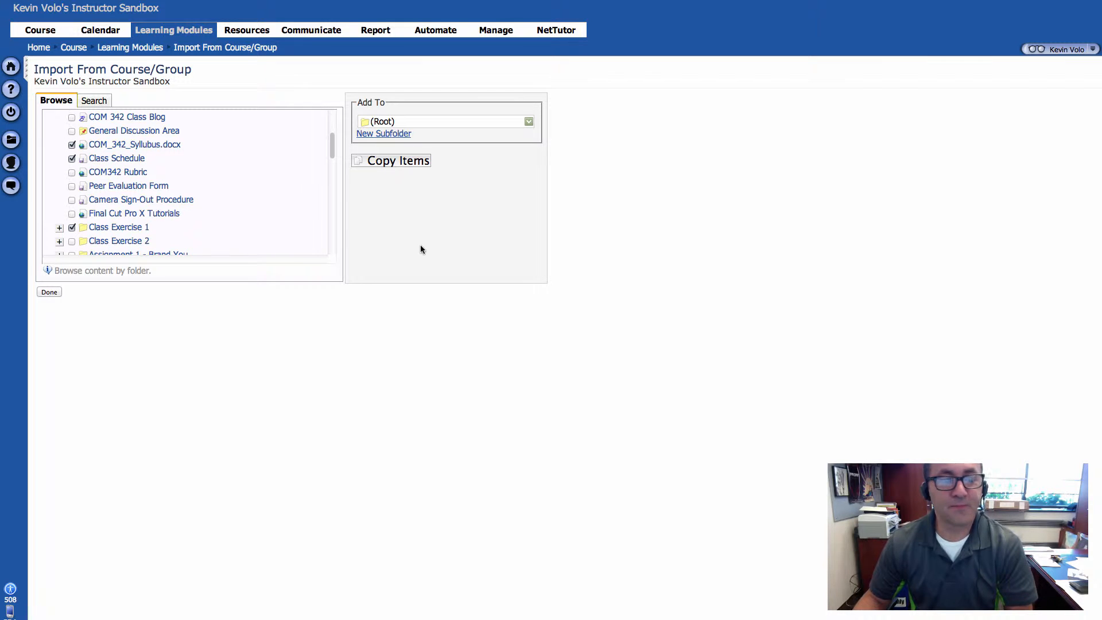
Step: Copy the selected items with rubrics, standards mappings, question keywords and question difficulty levels included, and finish the import
click(398, 161)
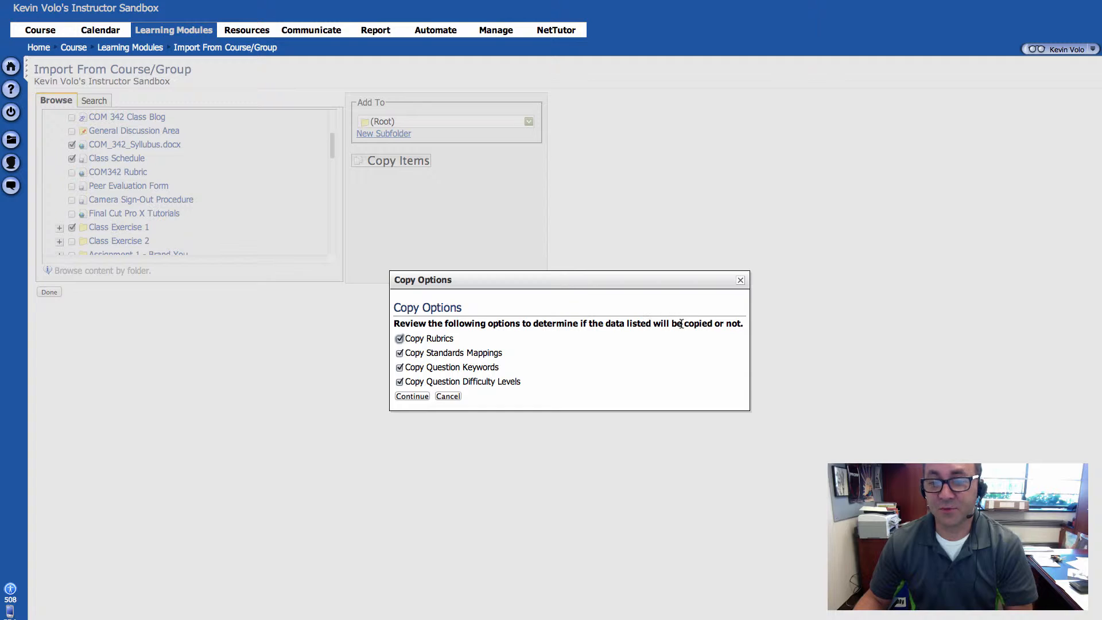
drag(409, 338, 450, 338)
click(408, 342)
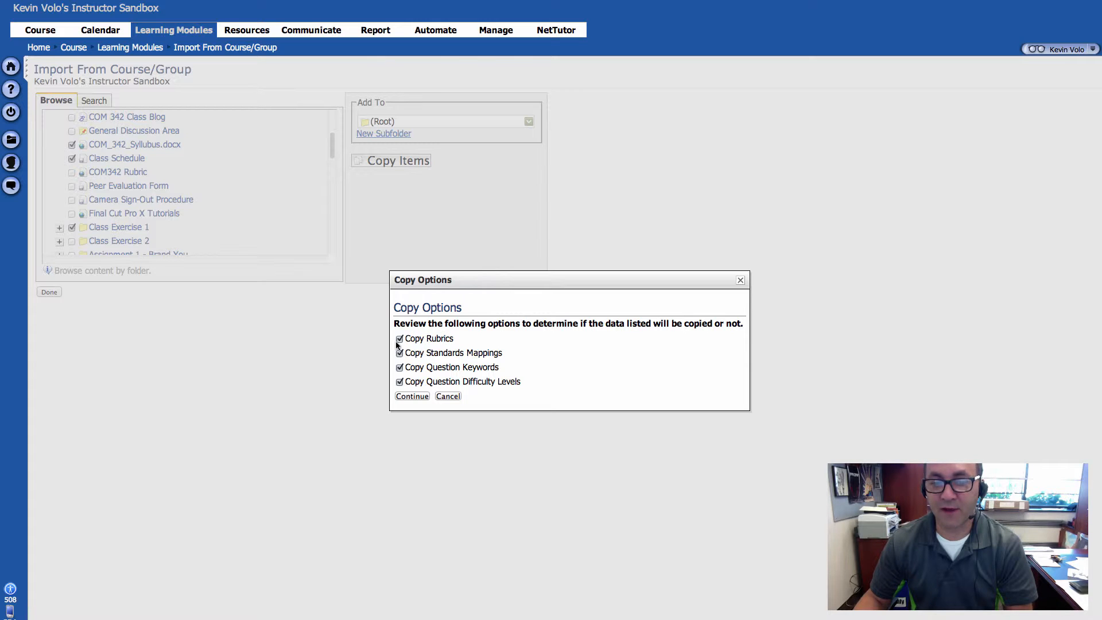
drag(410, 353, 499, 354)
click(453, 369)
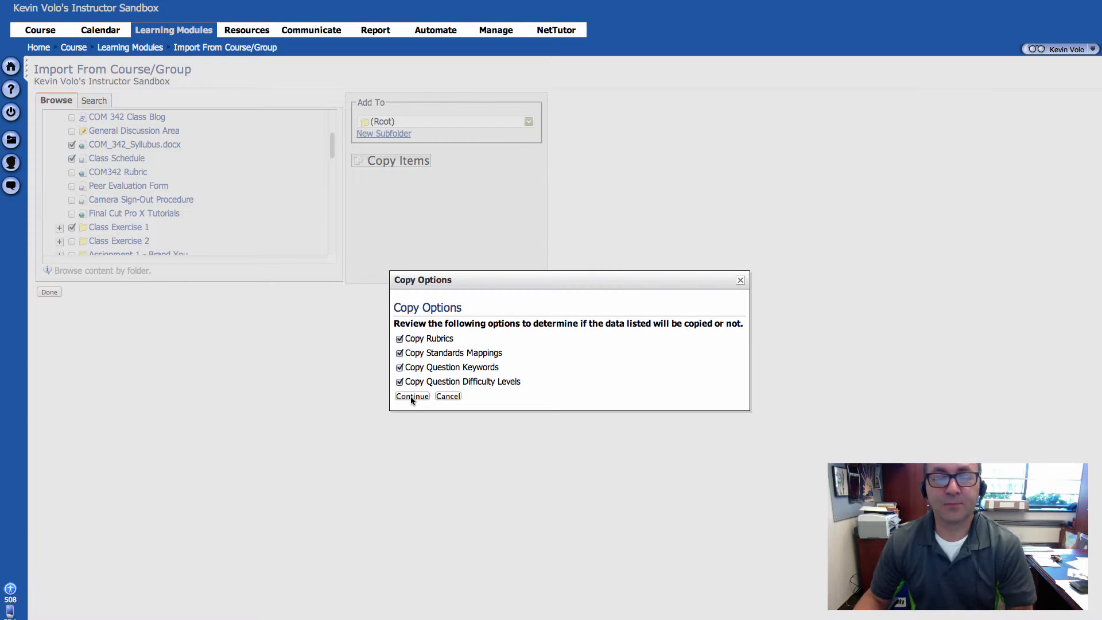
click(411, 396)
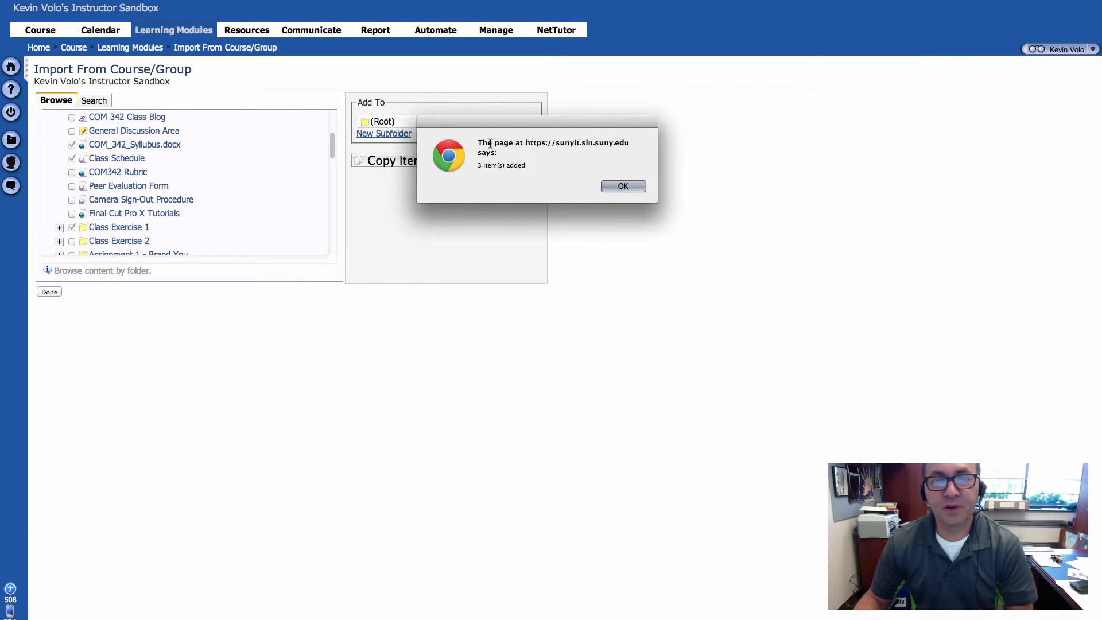
click(623, 184)
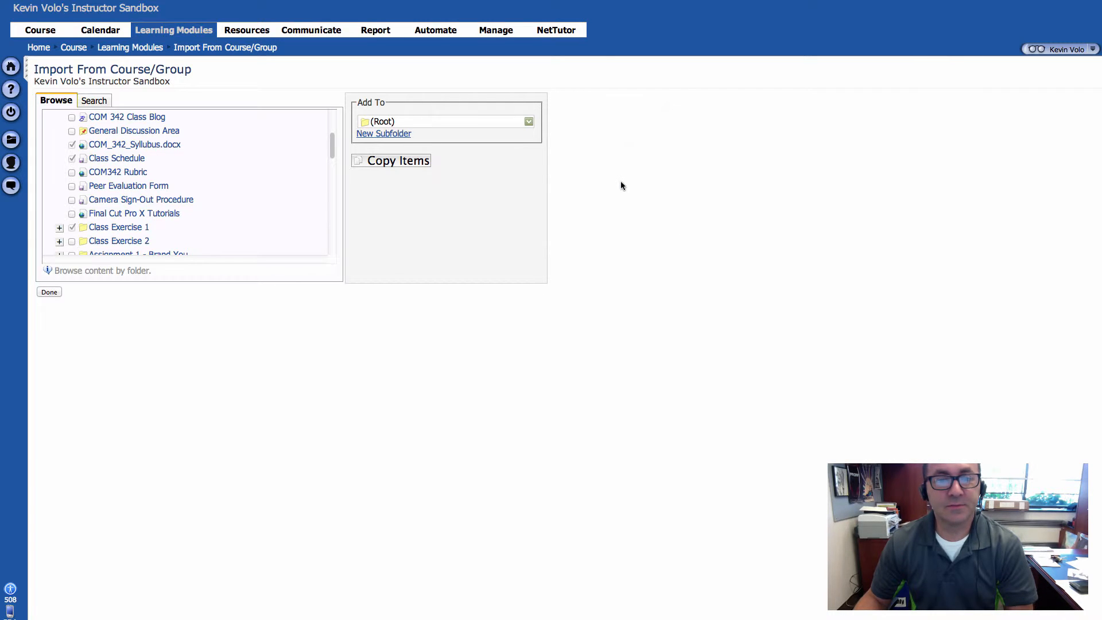
click(57, 294)
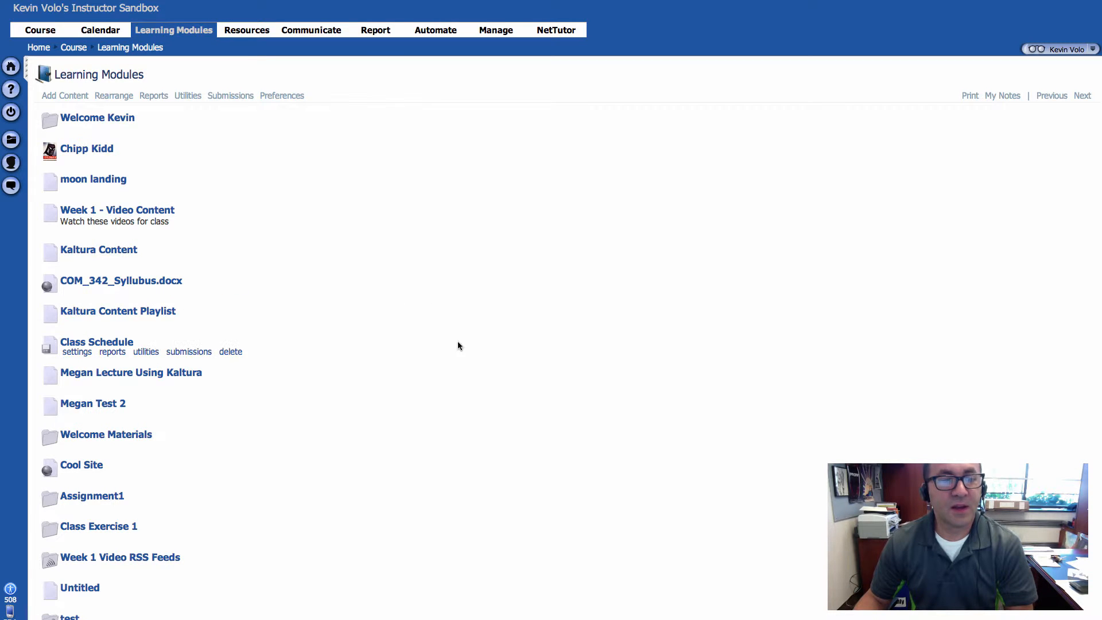
Step: Move the imported COM_342_Syllubus.docx from Learning Modules into the Assignment1 folder and open that folder
scroll(450, 340, down, 12)
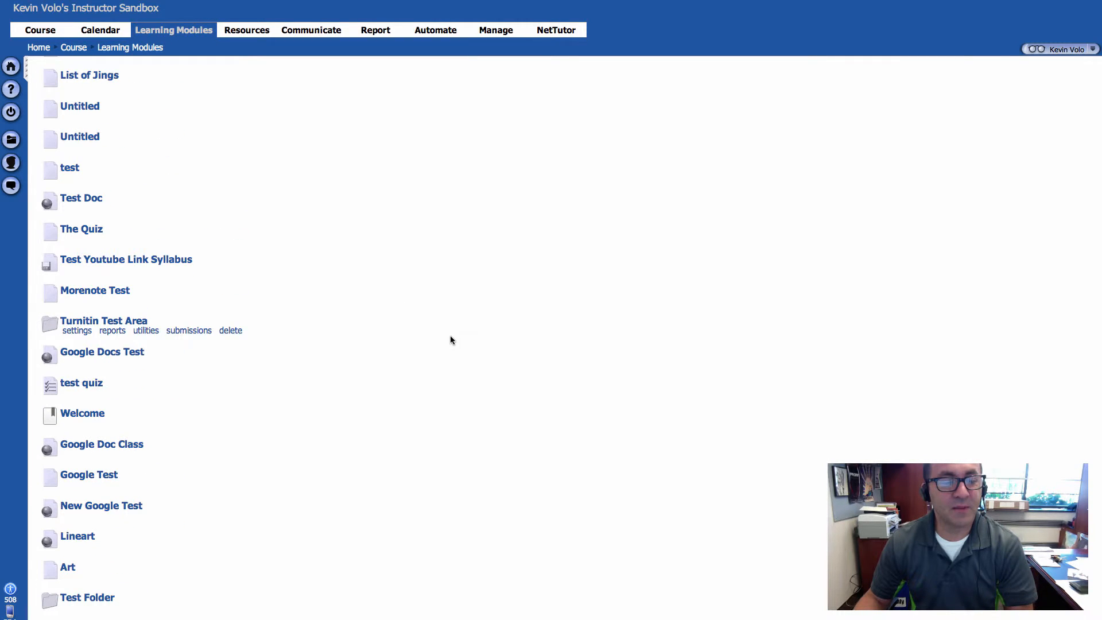
scroll(337, 310, up, 10)
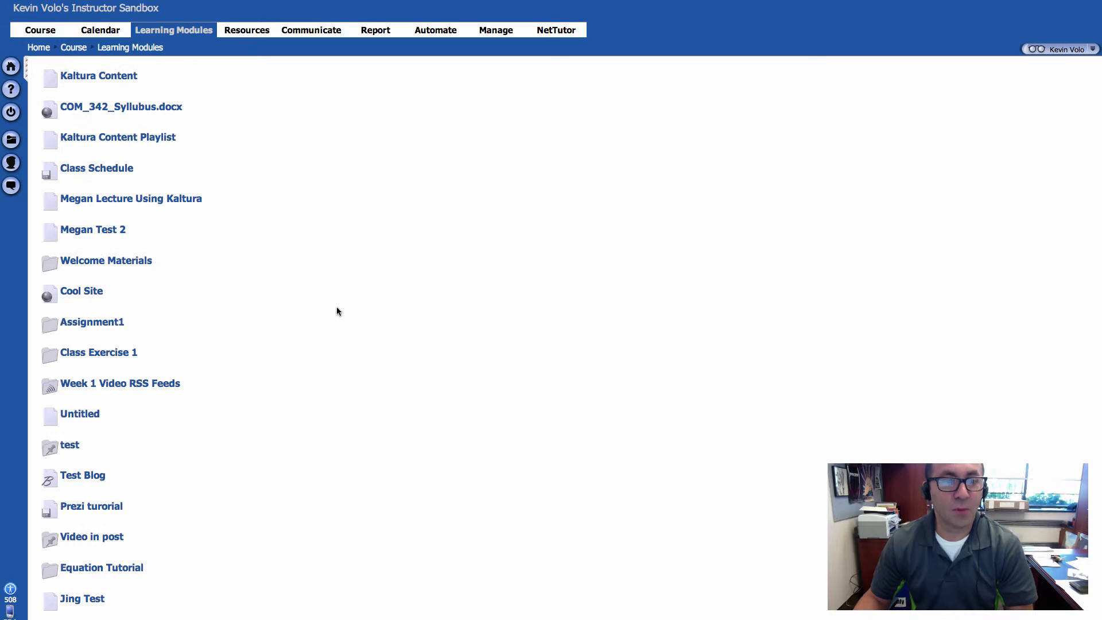
scroll(337, 311, up, 3)
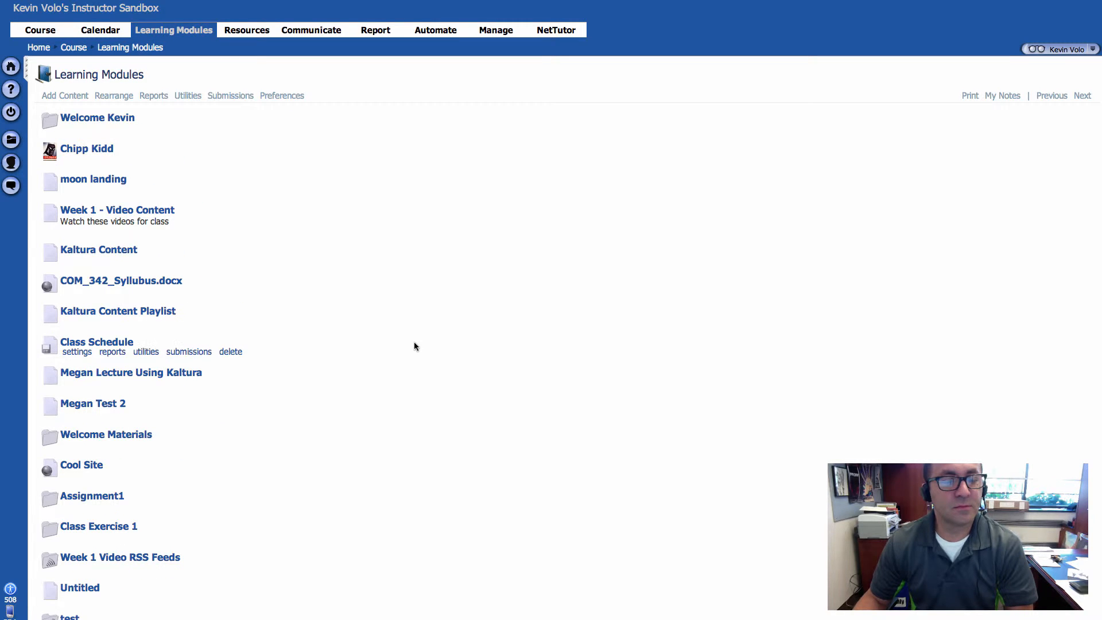
drag(184, 281, 69, 281)
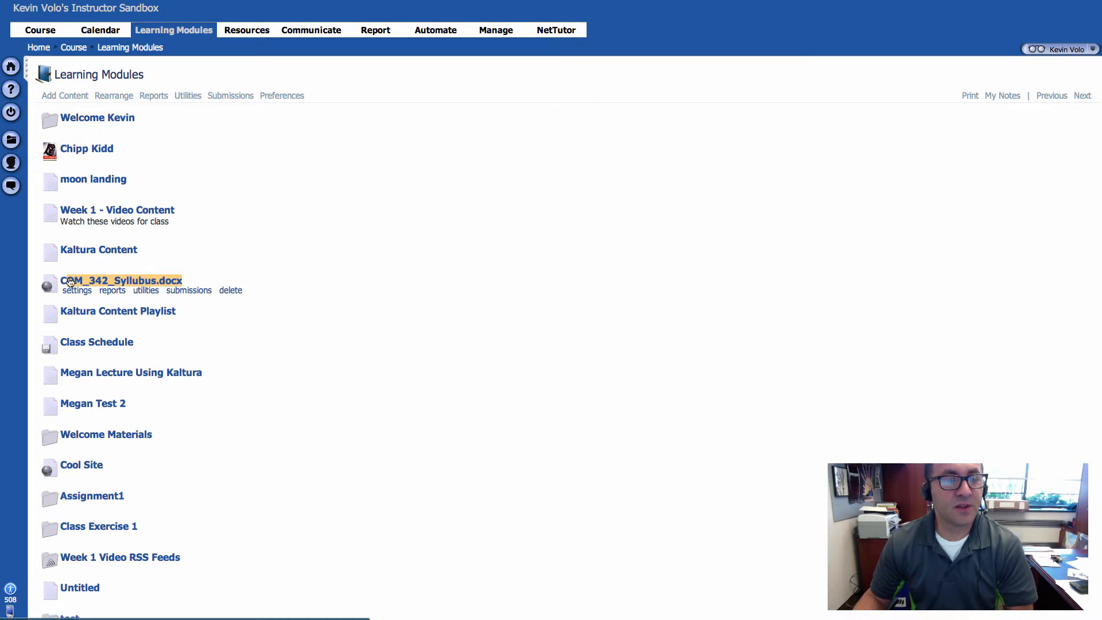
drag(177, 345, 61, 346)
click(333, 383)
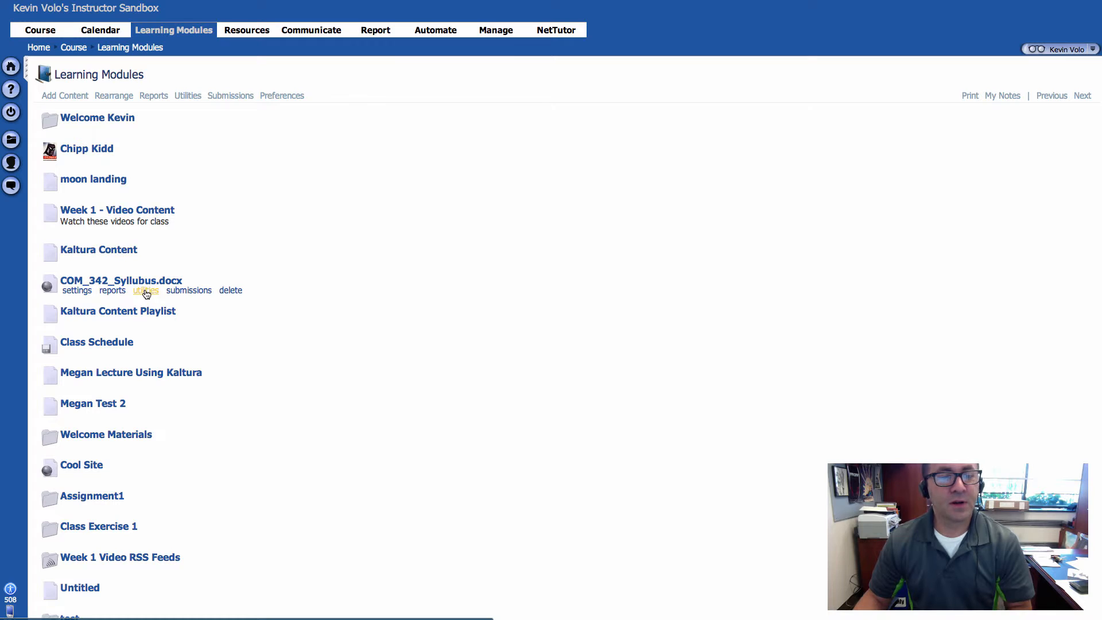
click(147, 291)
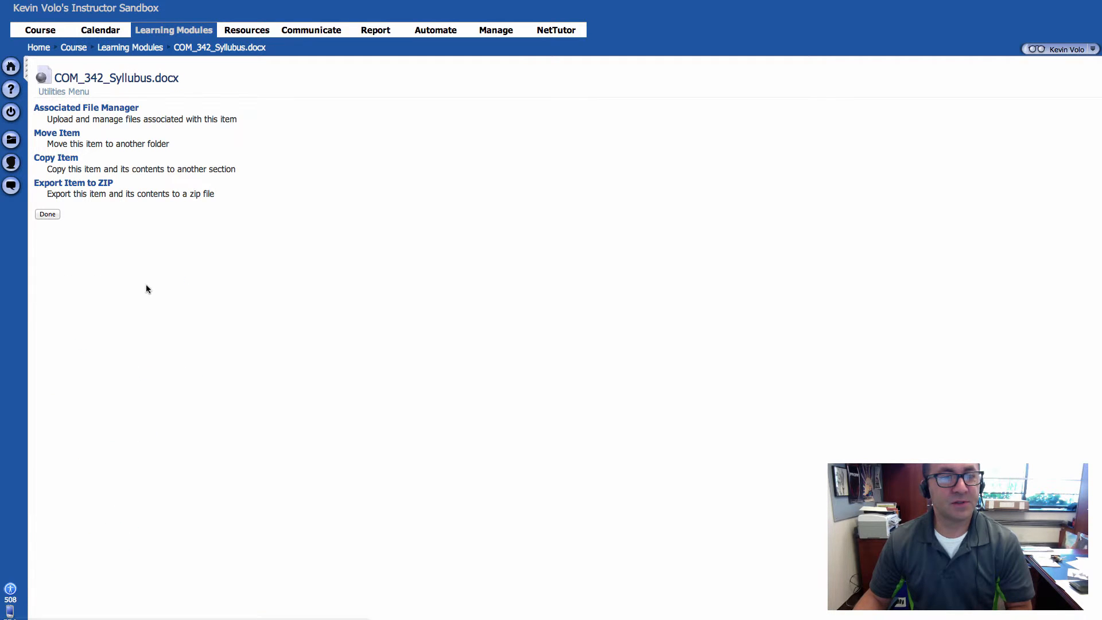
click(70, 135)
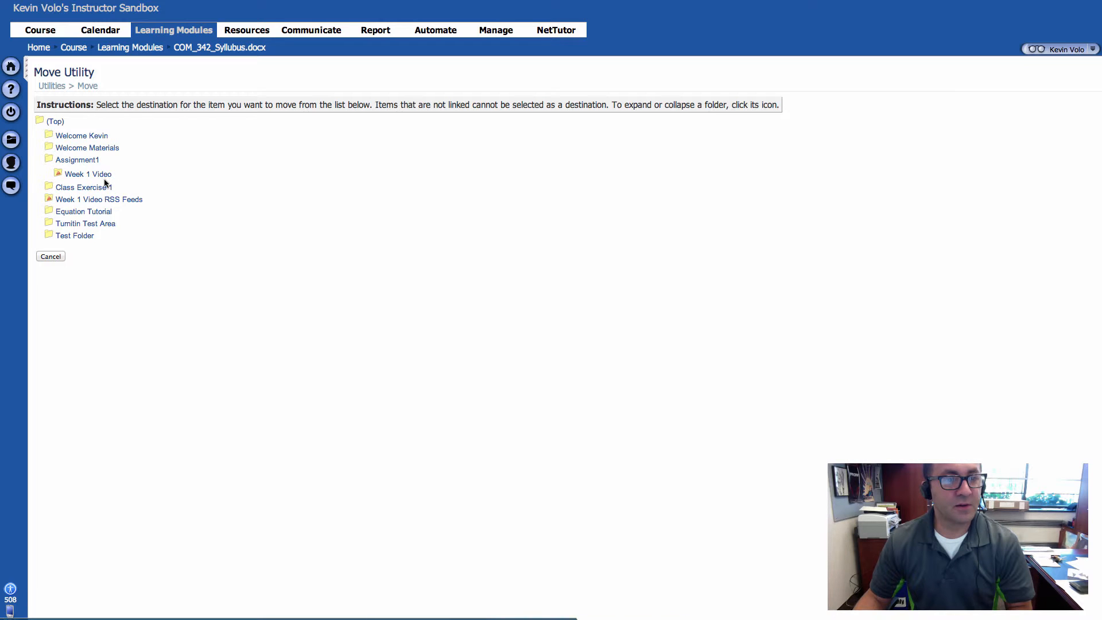
click(77, 163)
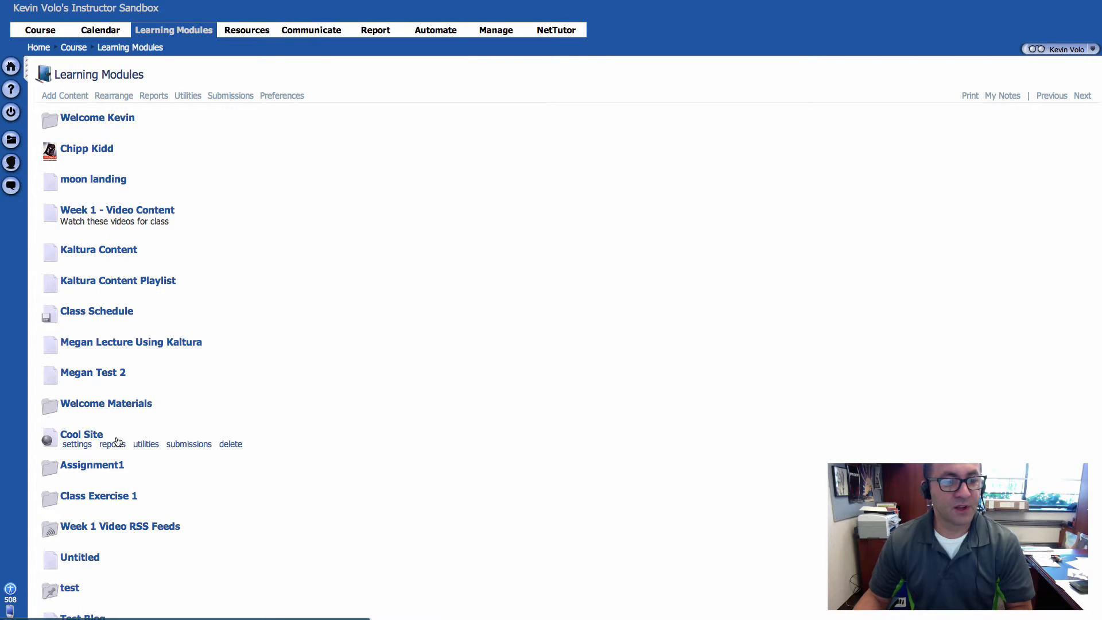
click(111, 465)
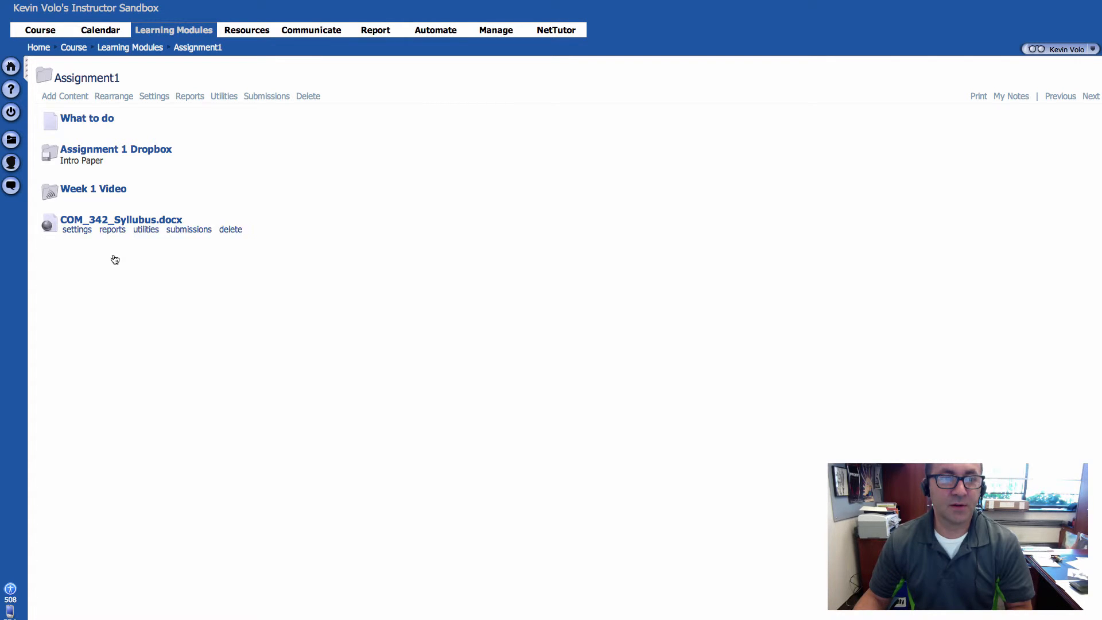
Step: View the options for adding content inside the Assignment1 folder, including course or group import, and return to Learning Modules
click(75, 100)
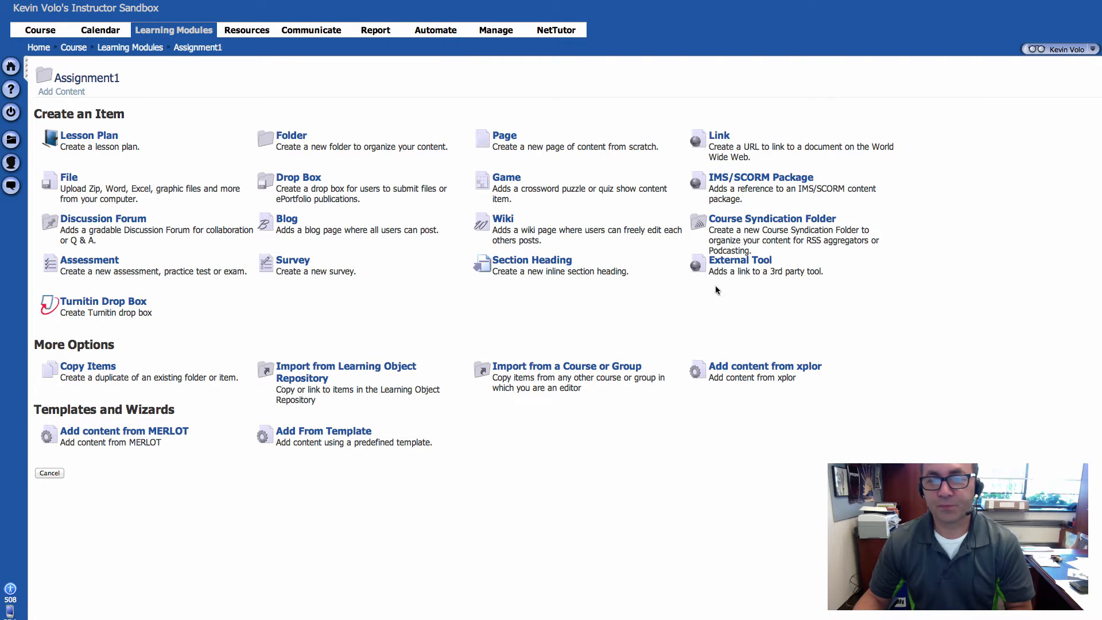
click(588, 367)
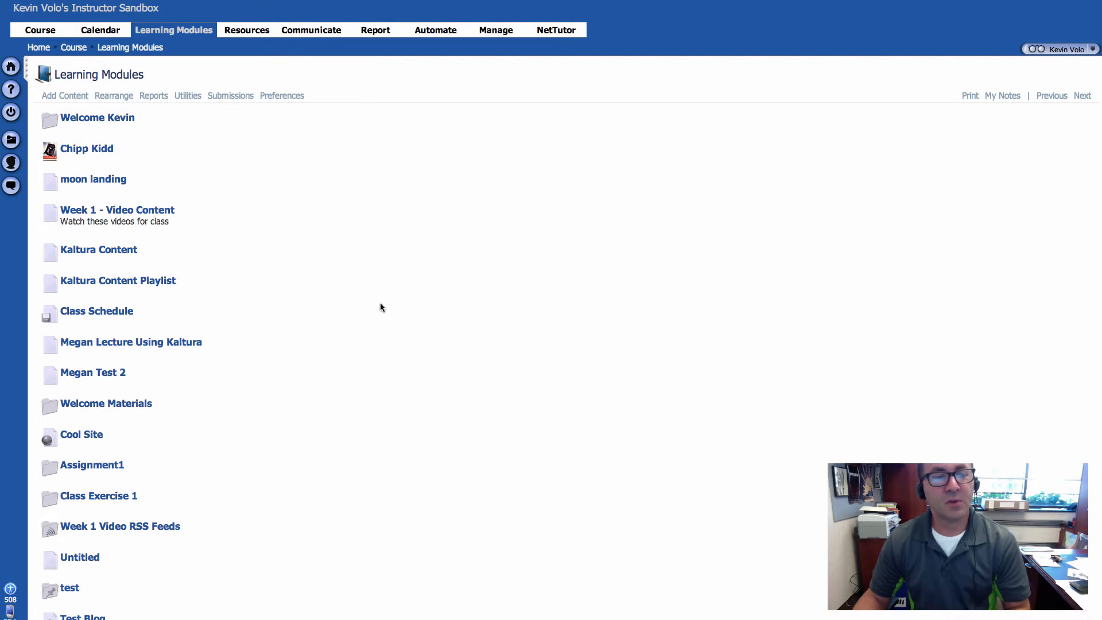
mouse_move(381, 307)
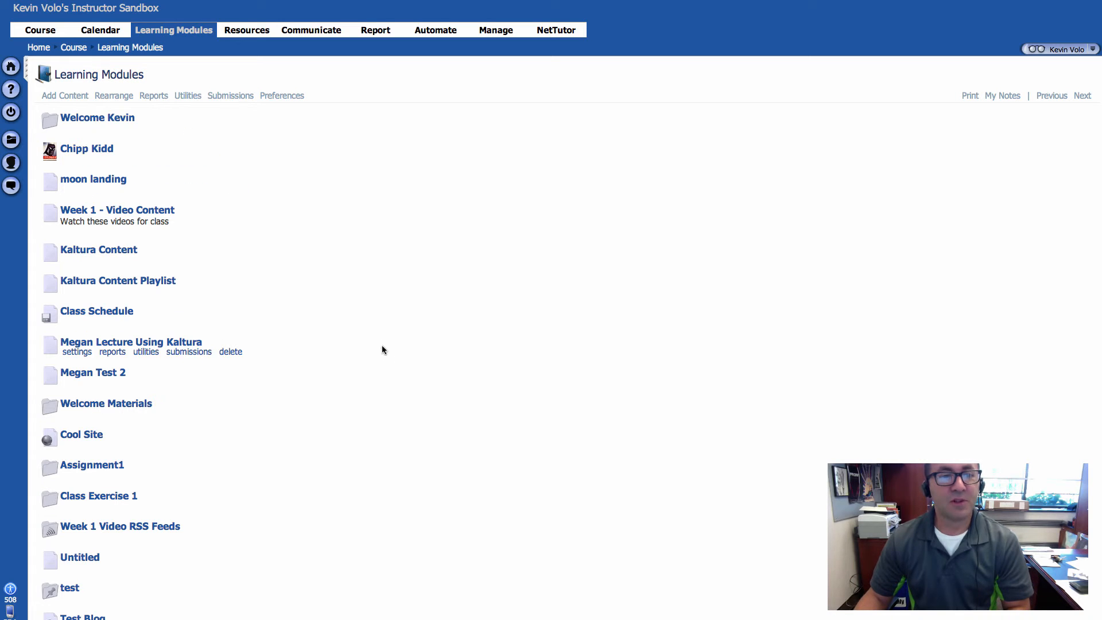
Step: Open the Welcome Materials folder in Learning Modules and start adding content to it by importing from a course or group
mouse_move(115, 130)
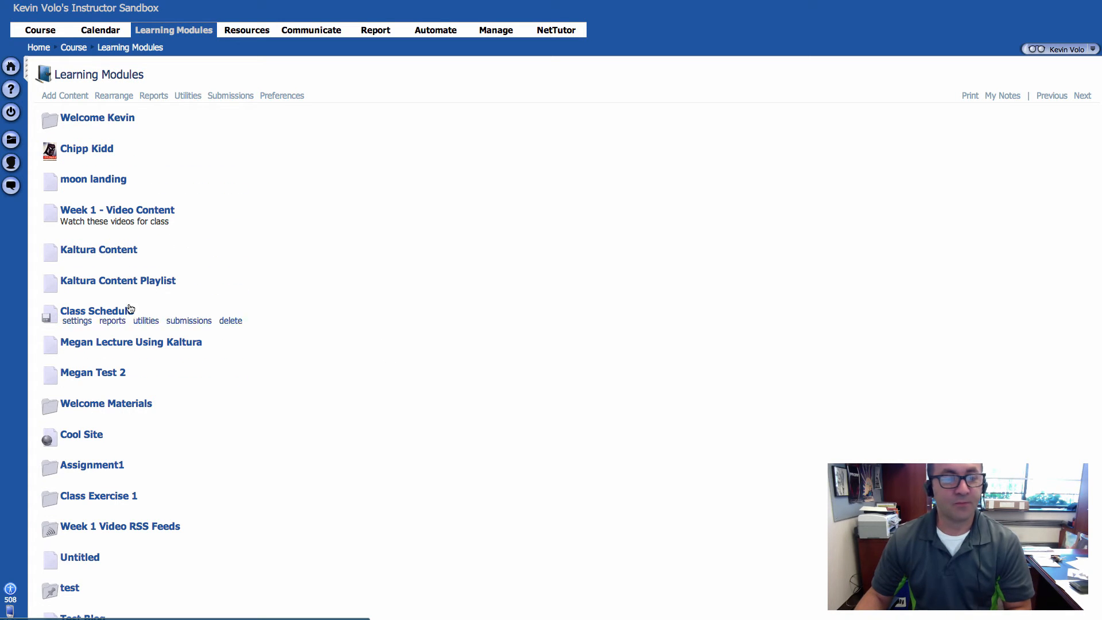
click(112, 405)
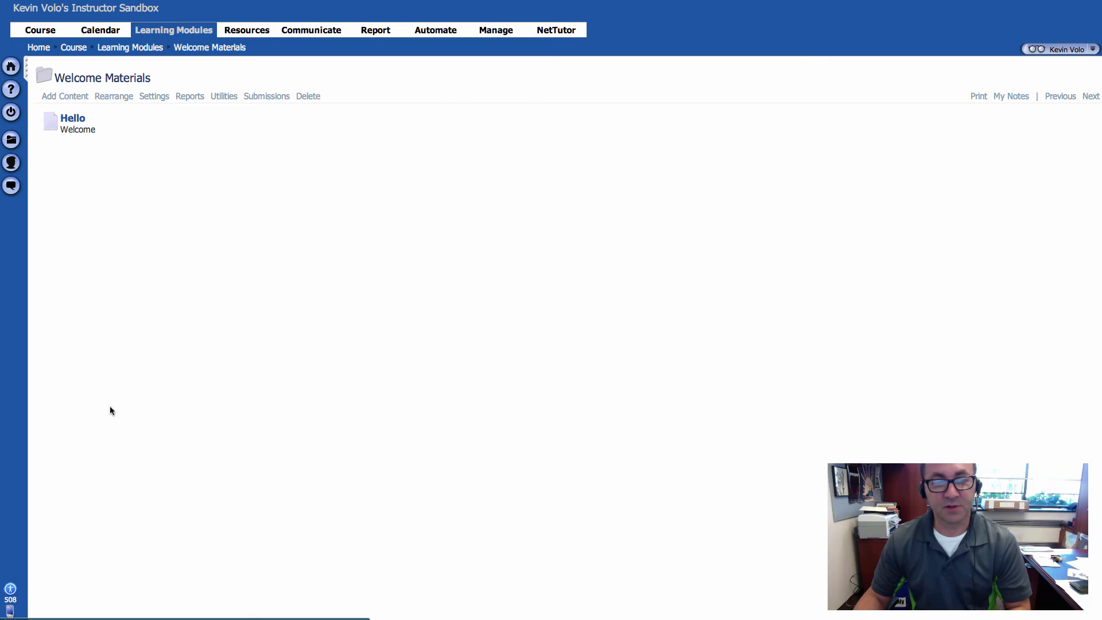
click(74, 96)
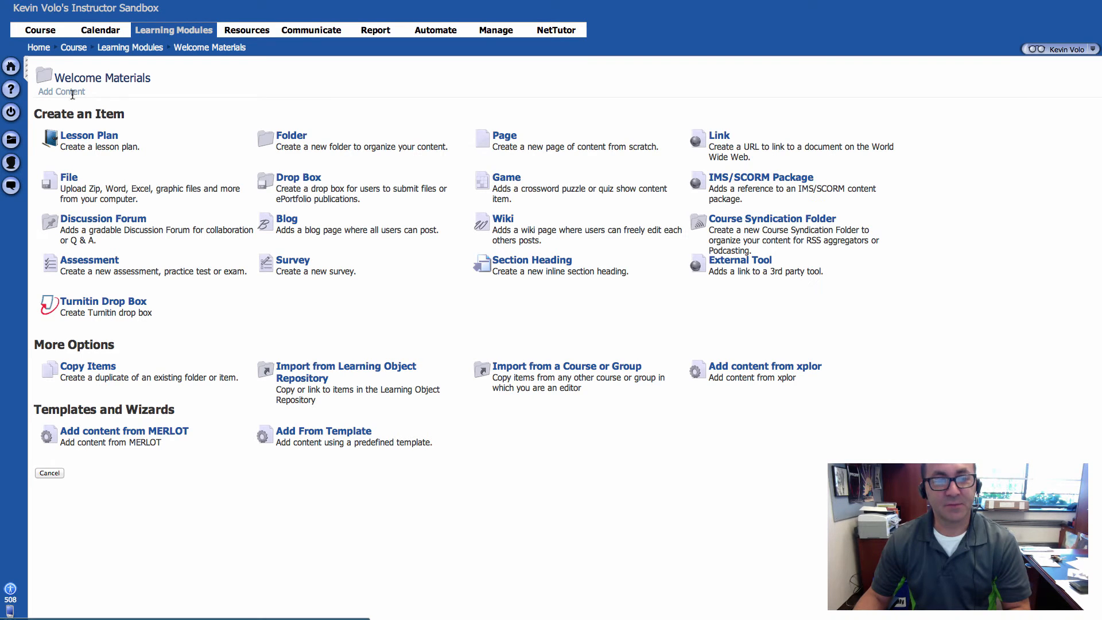
click(514, 368)
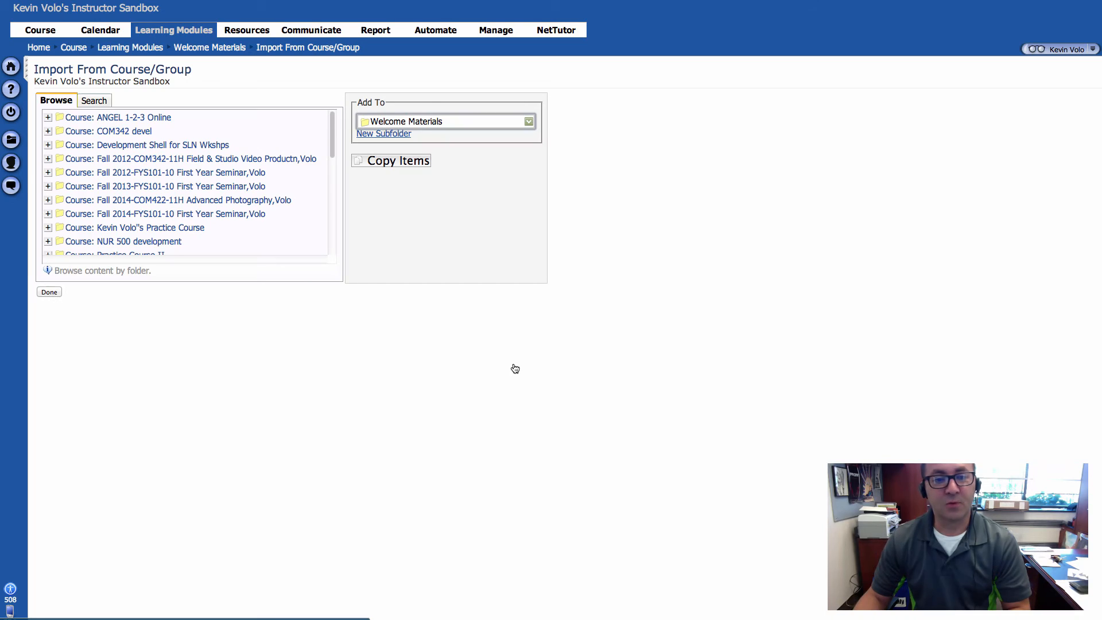
Step: Copy COM 443 - Syllabus from the Fall 2014-COM422-11H Advanced Photography course into Welcome Materials with all copy options included, and finish the import
click(47, 200)
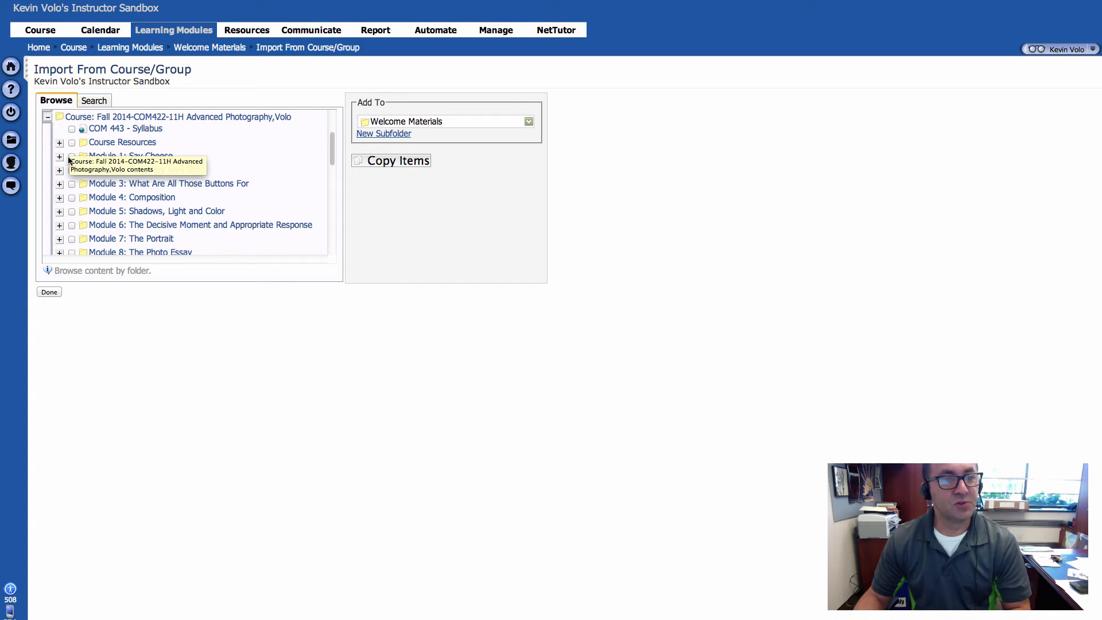
click(72, 129)
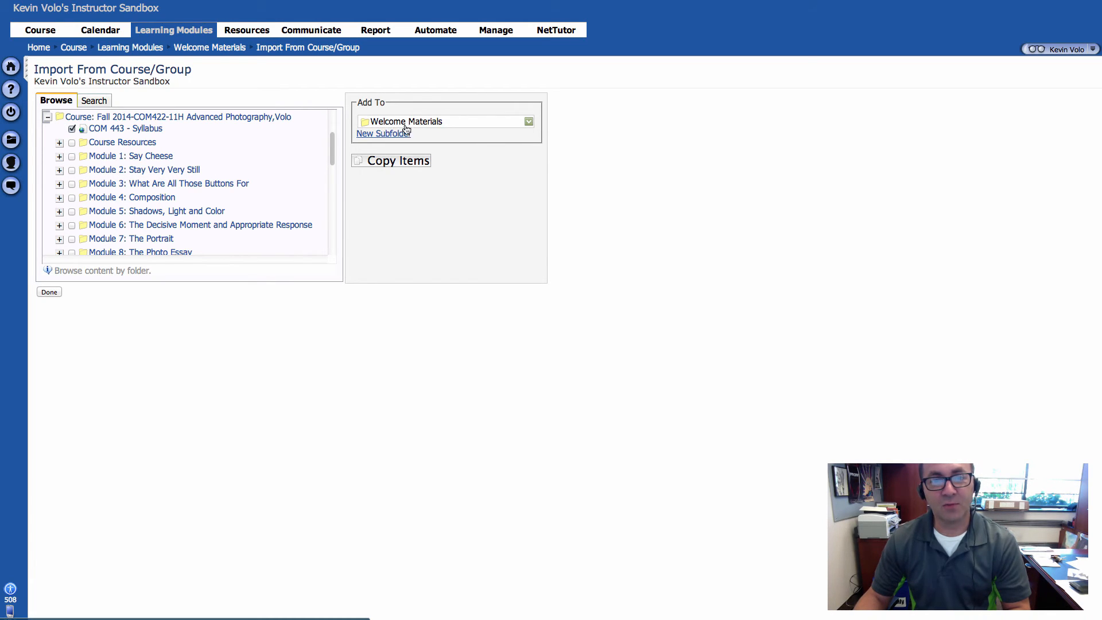
click(396, 162)
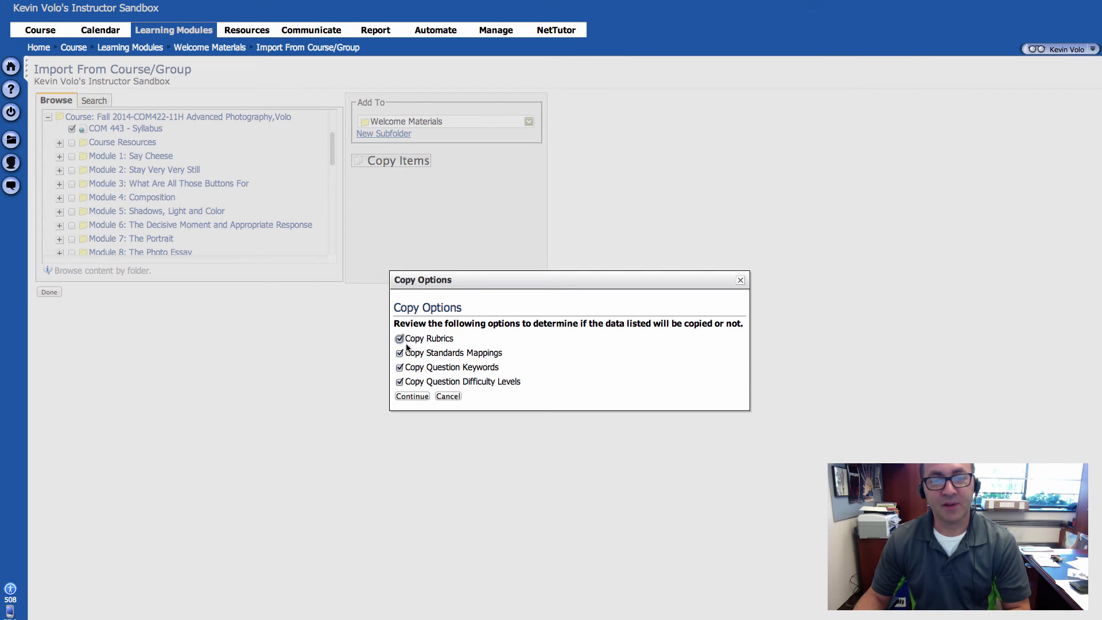
click(412, 396)
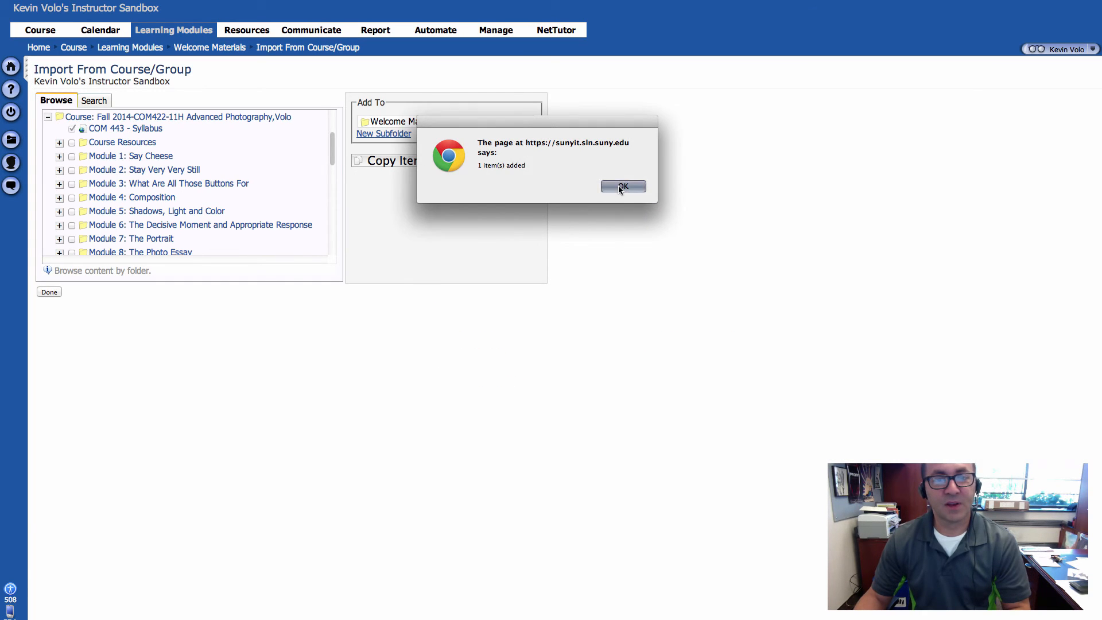
click(620, 187)
click(49, 293)
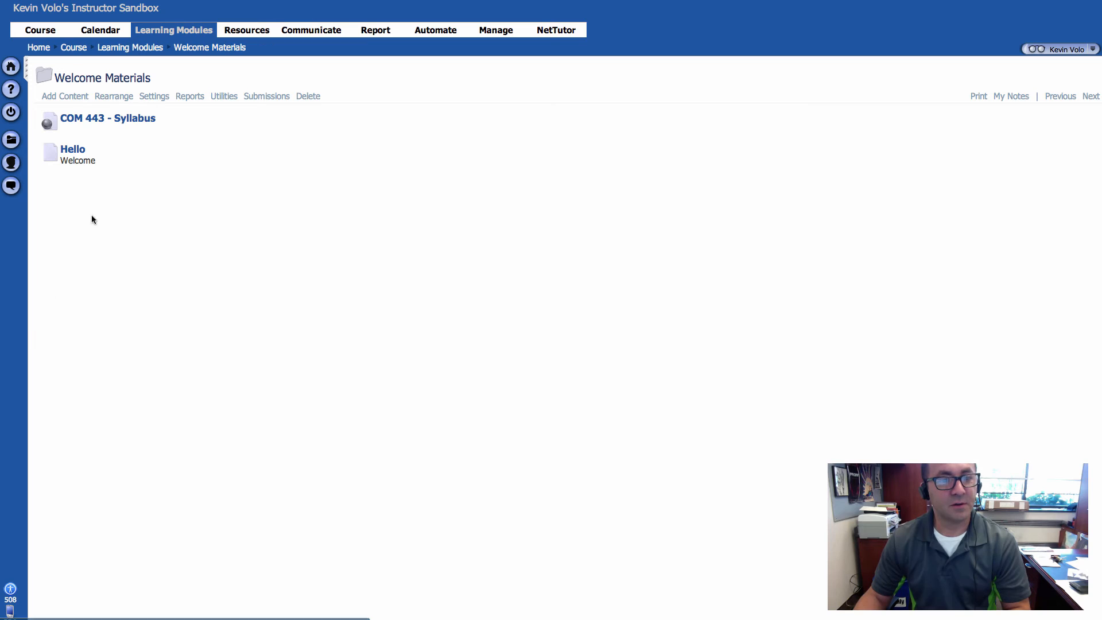